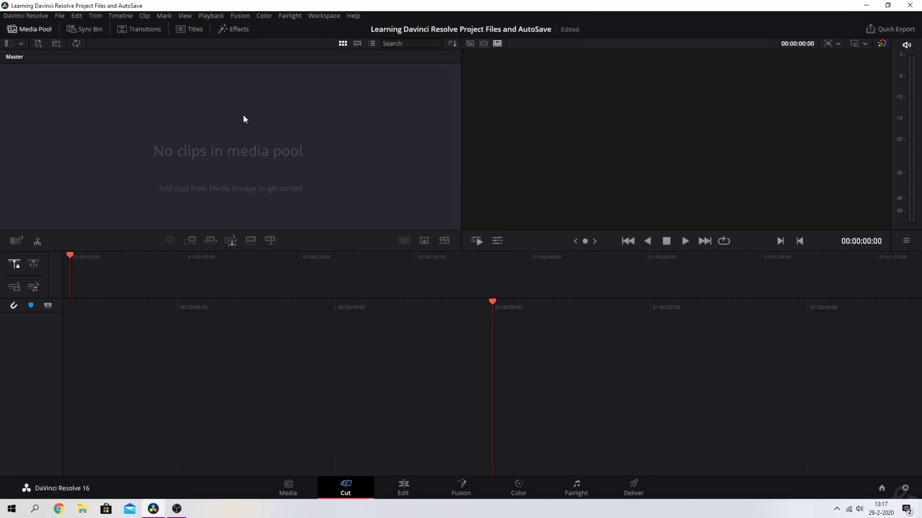
Open Preferences to Media Storage, then start adding a storage location and cancel the folder browser
click(17, 16)
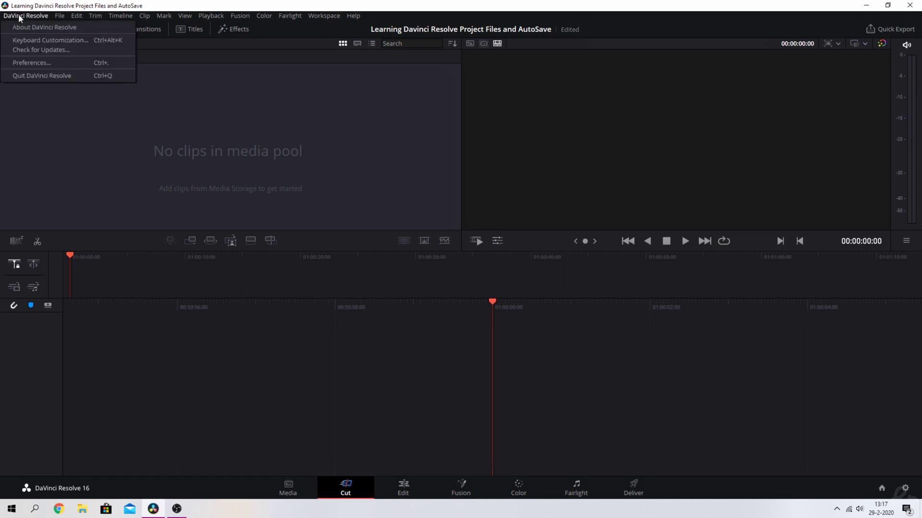
click(29, 64)
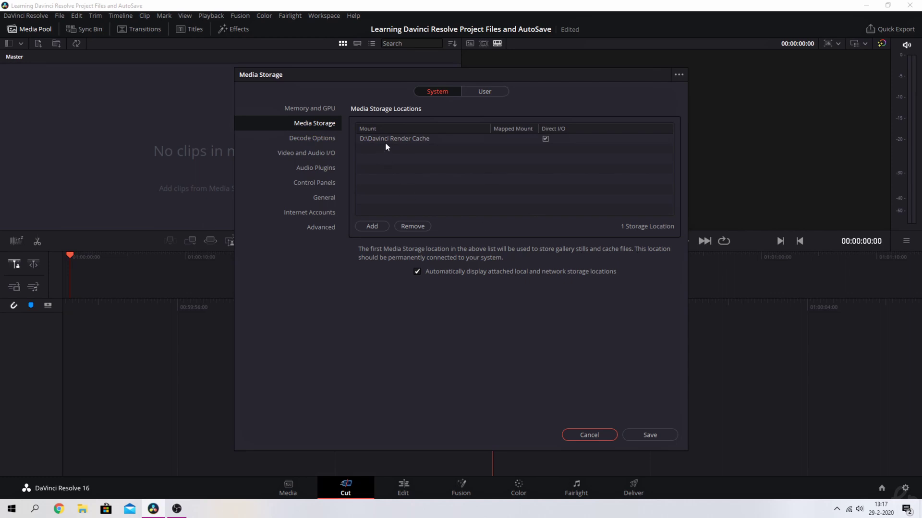
click(370, 227)
click(859, 441)
Enable Live Save and Project Backups under the User tab's Project Save and Load settings
click(483, 93)
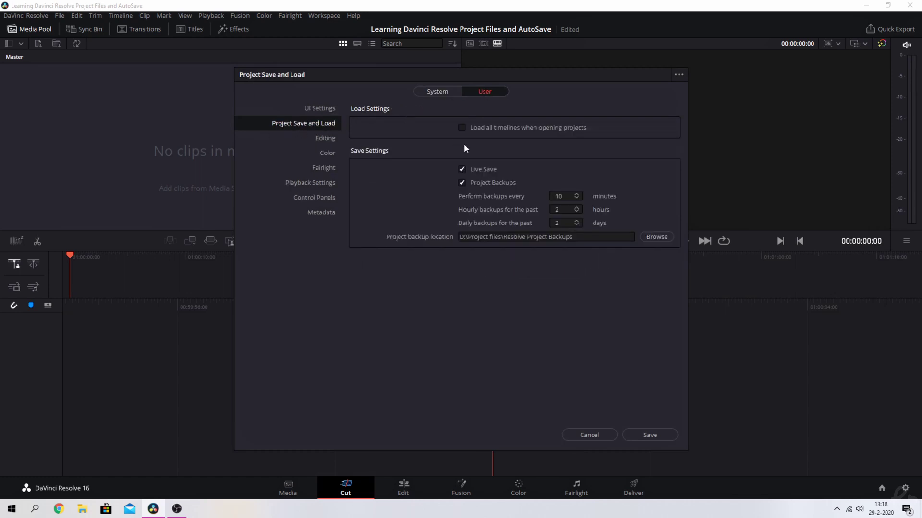
click(461, 170)
click(462, 183)
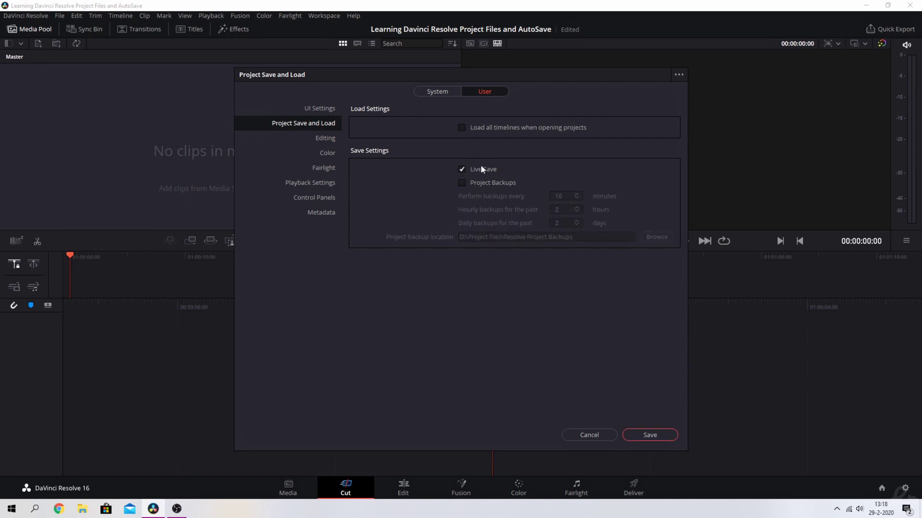
click(461, 182)
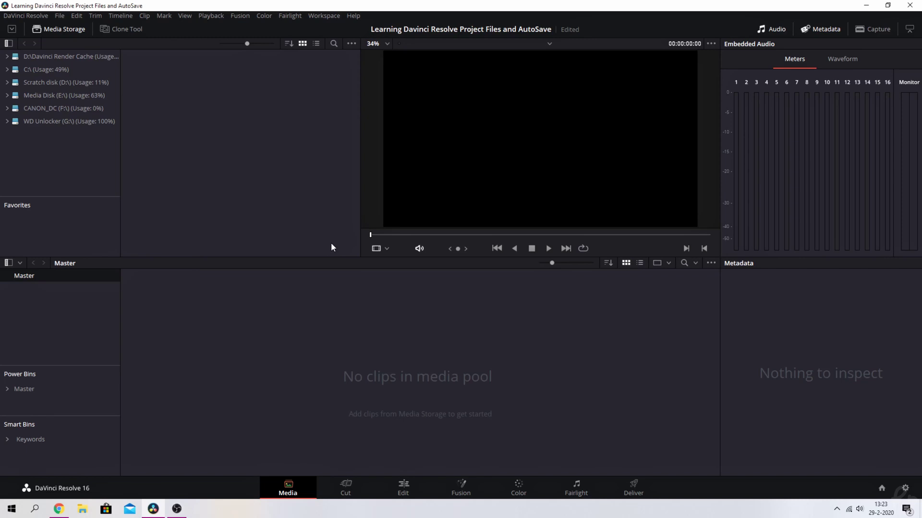
Open the Project Manager from the File menu
click(57, 18)
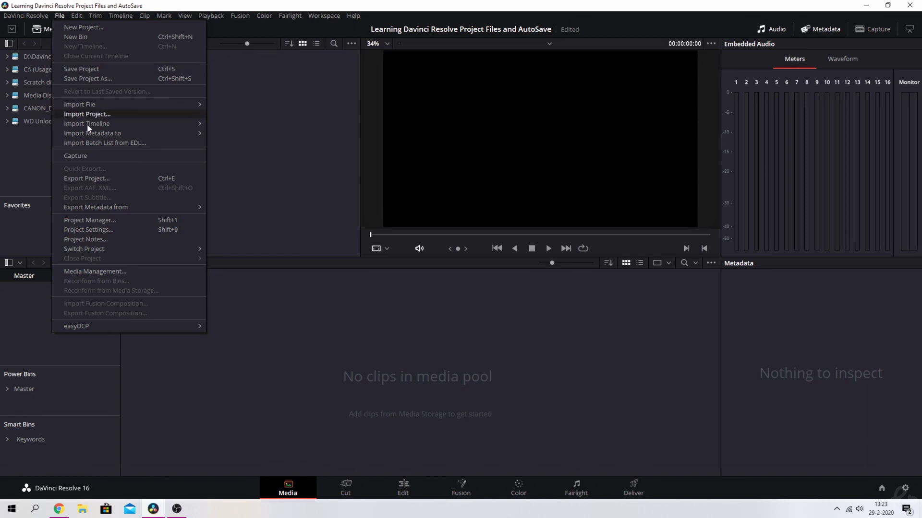
click(89, 220)
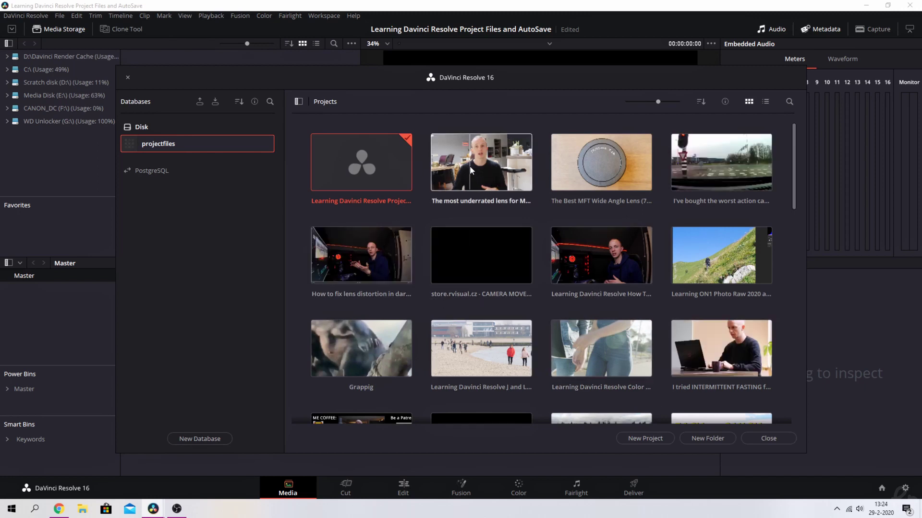
Open Project Backups for the second (lens) project and select the most recent backup
right_click(471, 154)
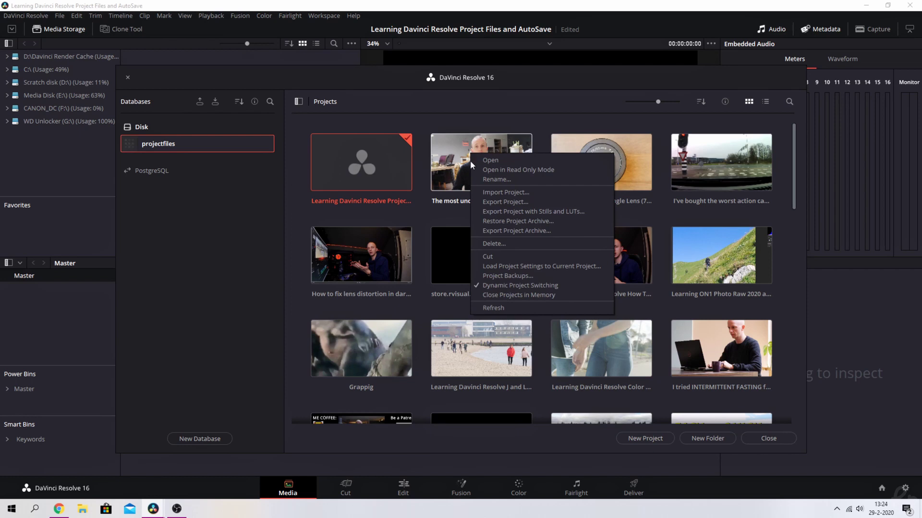
click(507, 276)
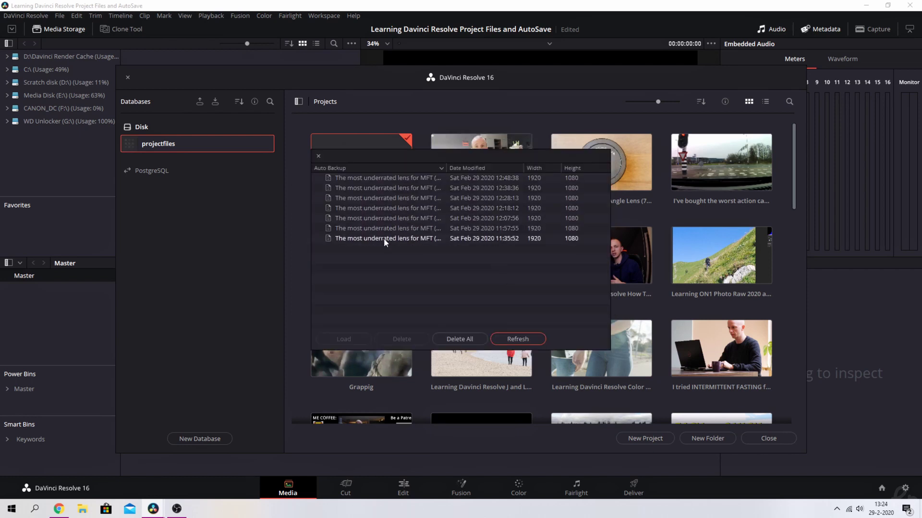
click(398, 179)
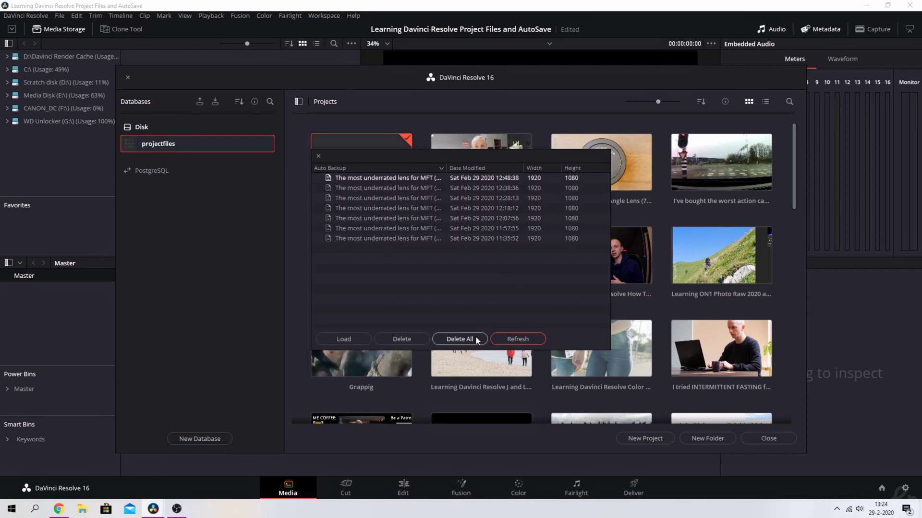